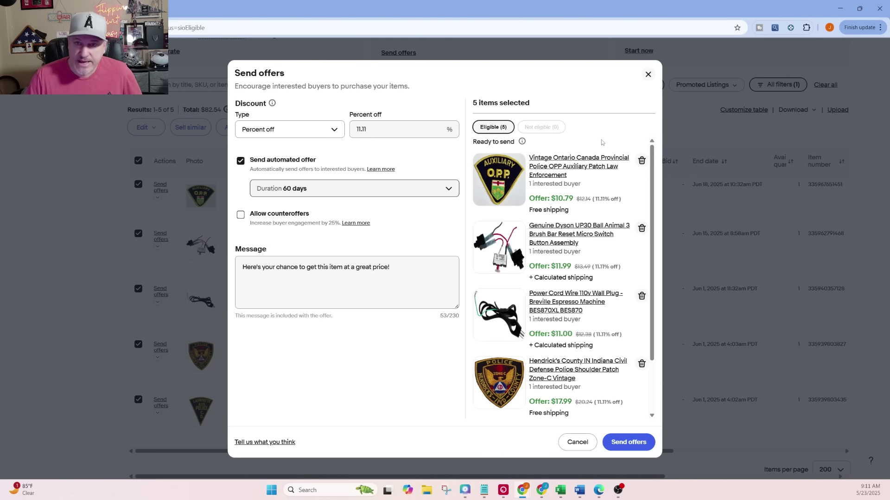
- Set the duration of the automated offer to 1 year
scroll(602, 140, "down", 3)
scroll(613, 185, "up", 3)
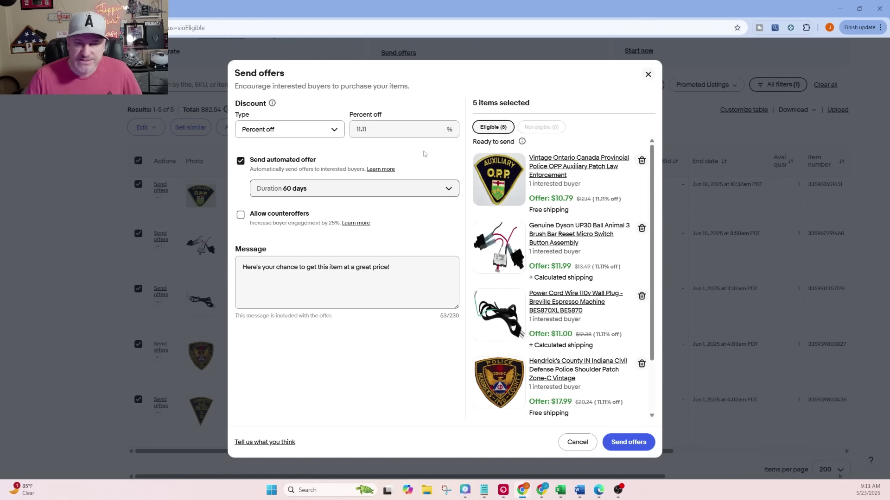
left_click(315, 191)
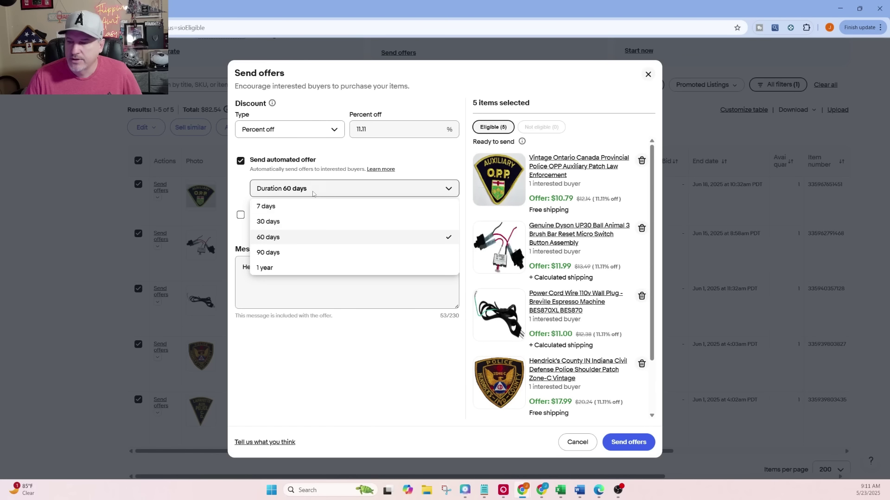
left_click(274, 268)
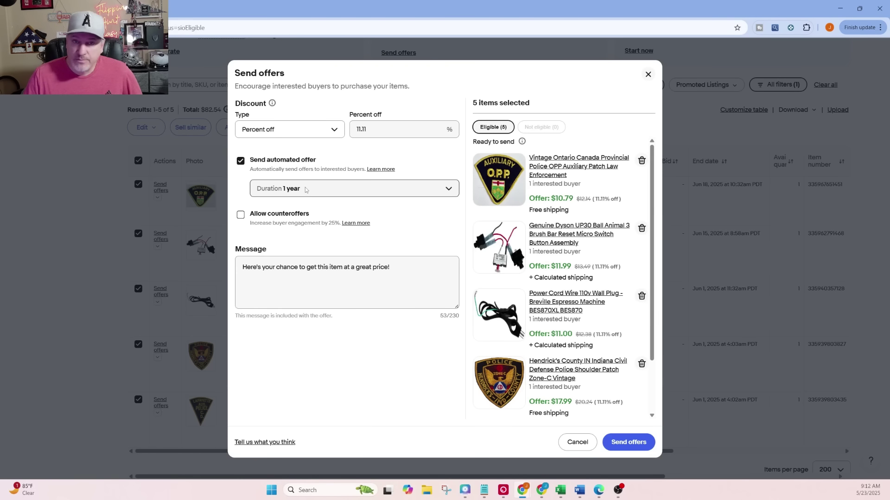
- Examine the duration choices available for the automated offer
left_click(305, 190)
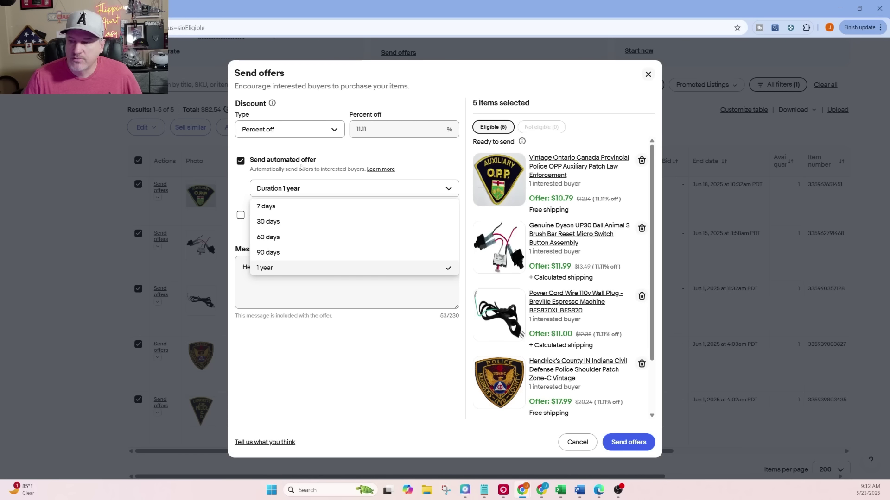
left_click(356, 153)
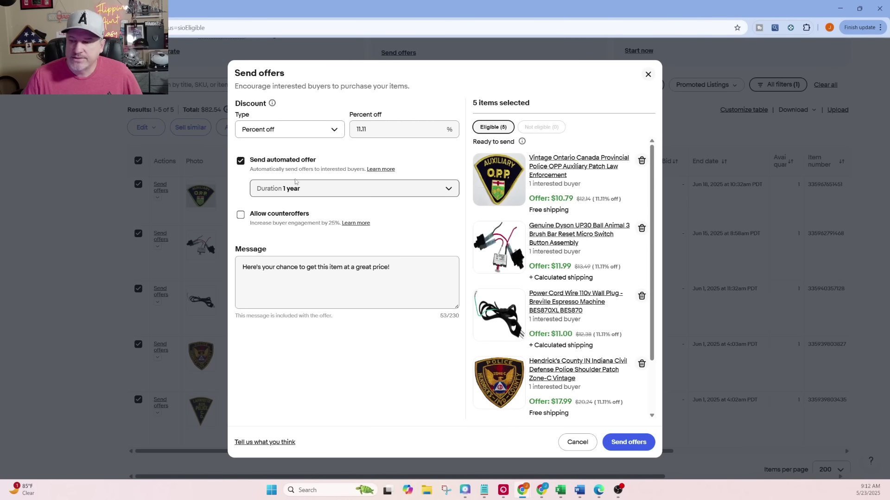
left_click(285, 189)
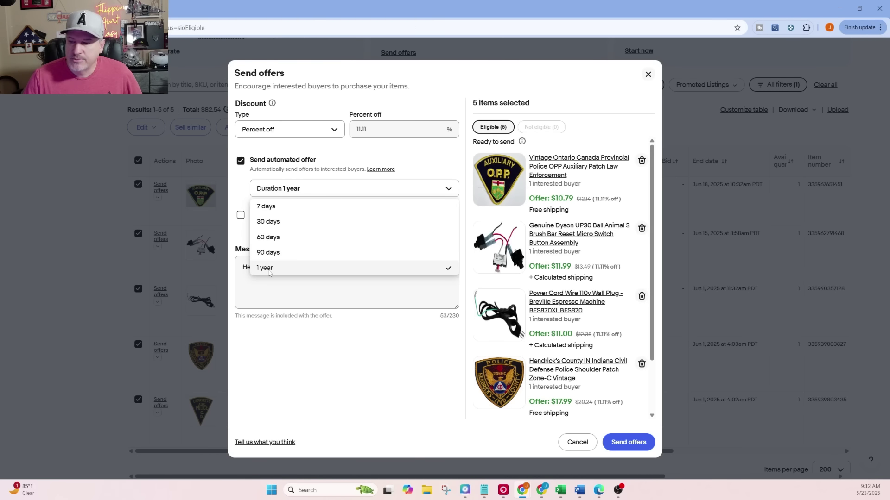
left_click(363, 155)
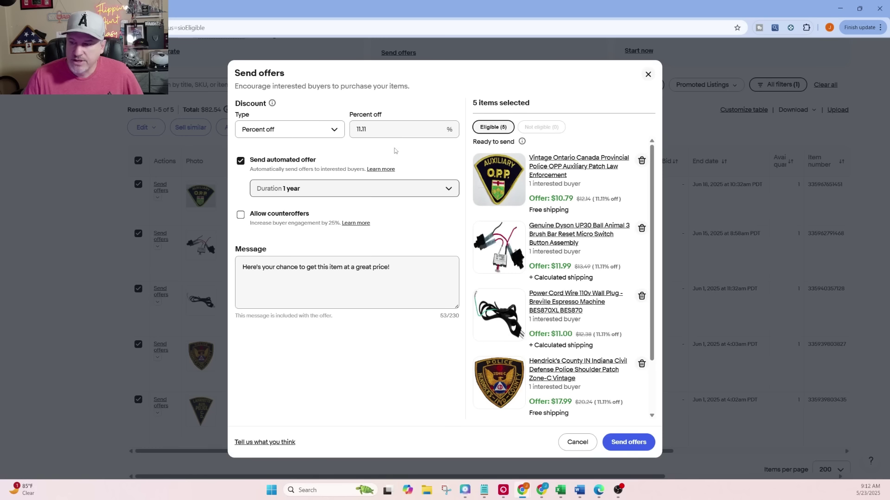
left_click(312, 194)
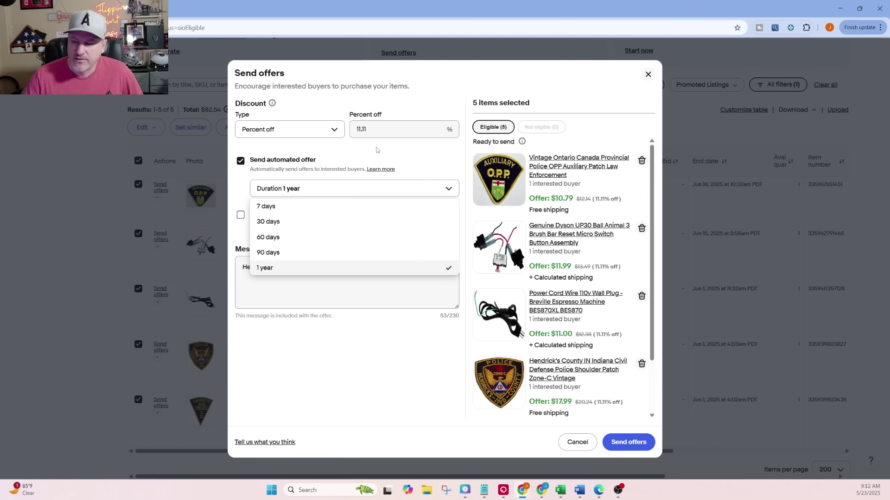
key("Escape")
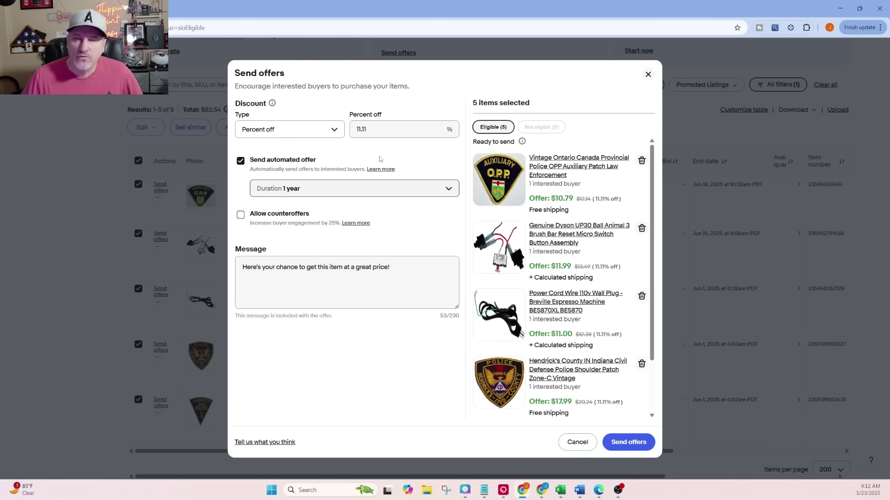
left_click(333, 191)
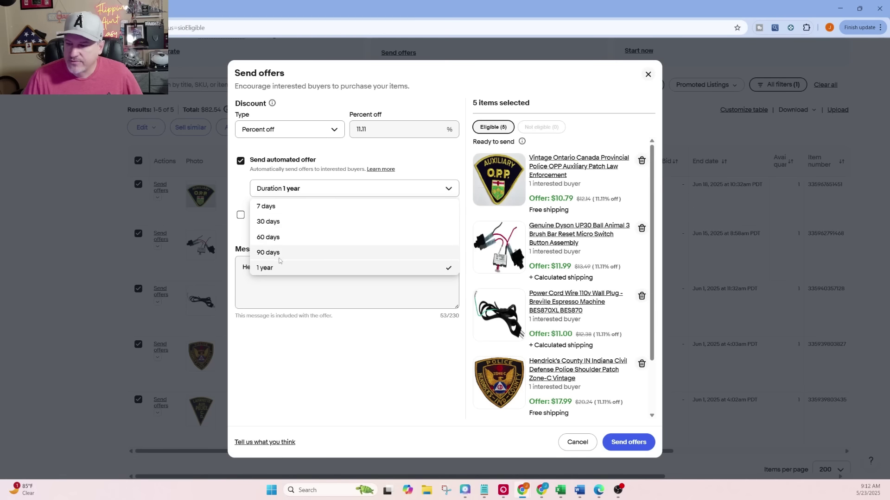
left_click(372, 157)
- Set the automated offer duration to 7 days and replace the message with the copied text beginning "Here is your chance to get a GREAT deal"
left_click(309, 191)
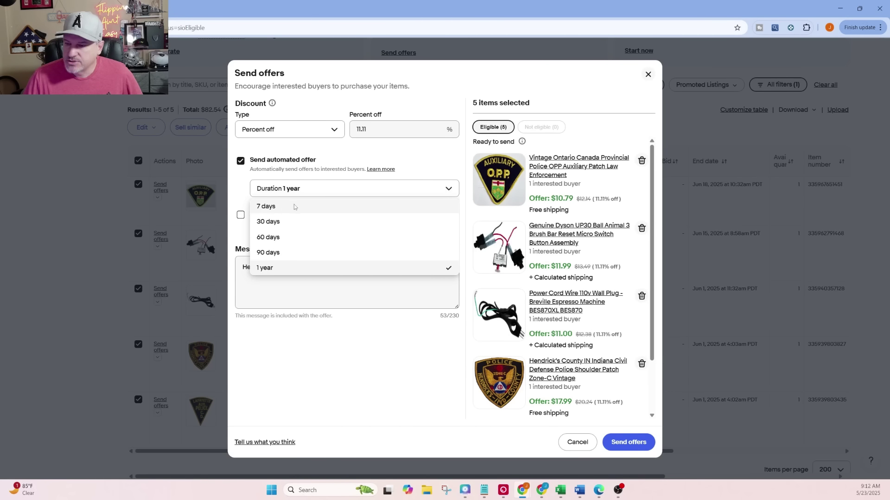
left_click(294, 207)
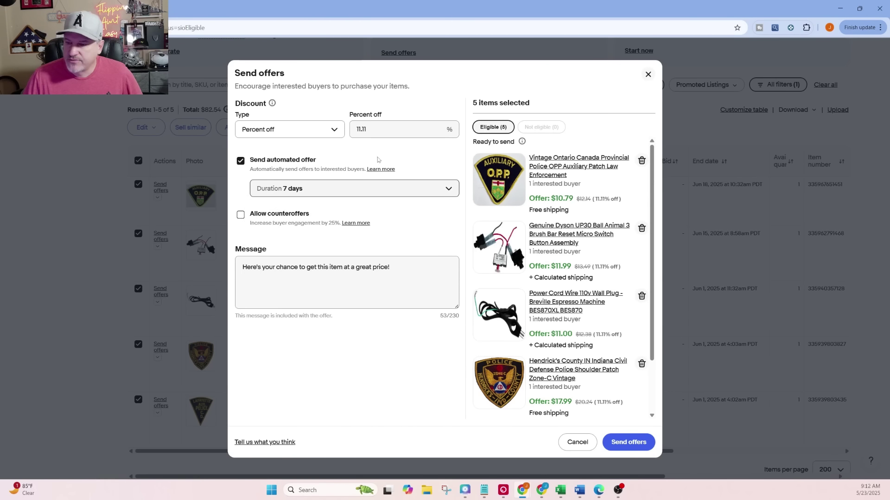
triple_click(277, 266)
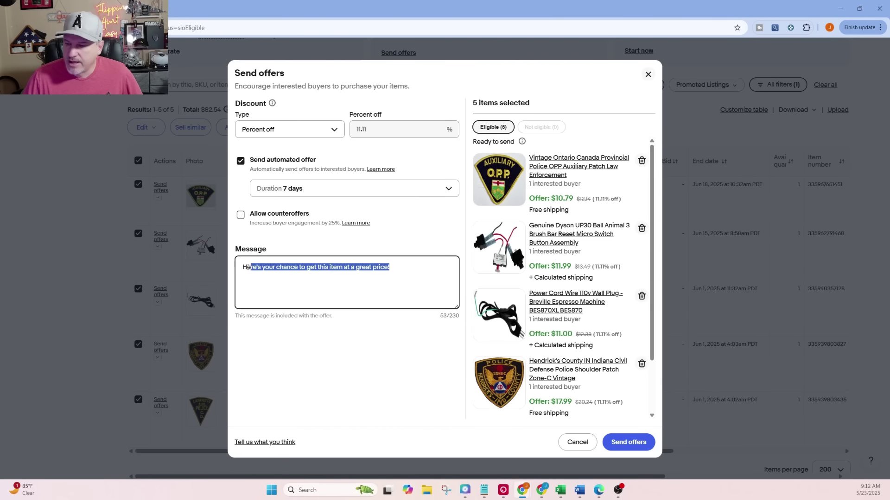
right_click(280, 265)
left_click(297, 79)
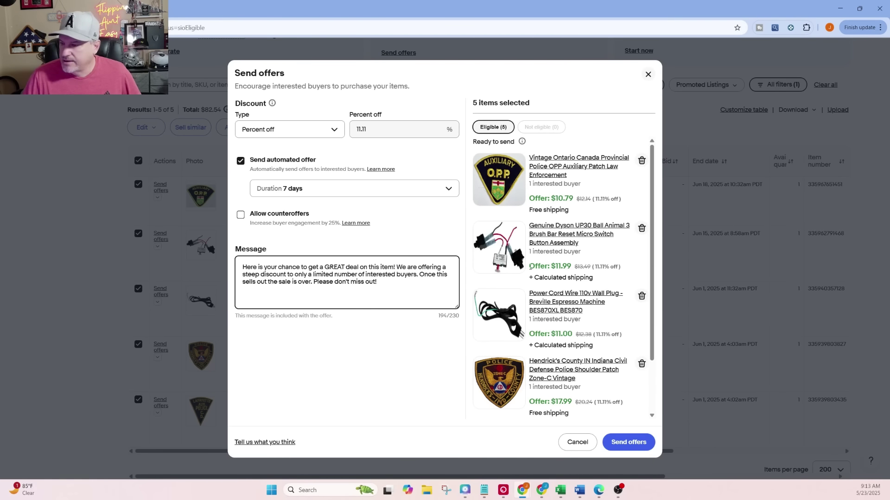
- Review the discounted offer prices of the selected items in the ready-to-send list
left_click(530, 267)
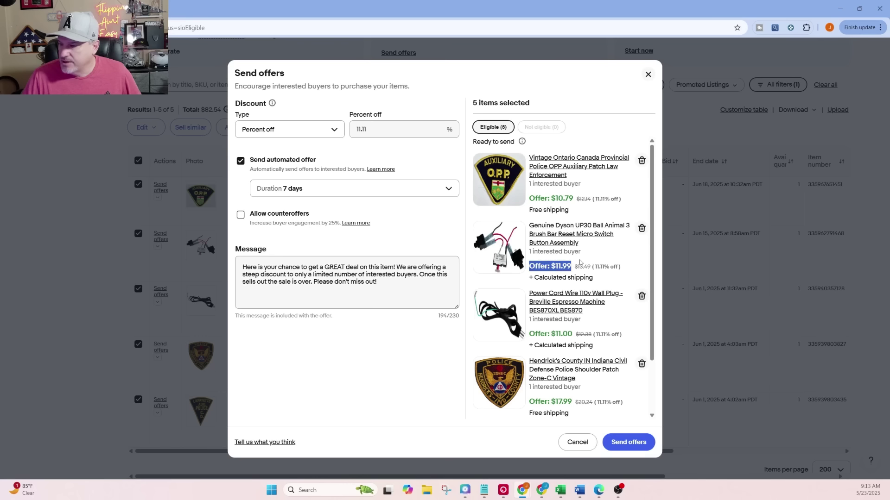
left_click_drag(529, 266, 571, 267)
left_click_drag(529, 334, 572, 333)
scroll(574, 320, "down", 1)
left_click_drag(529, 295, 574, 336)
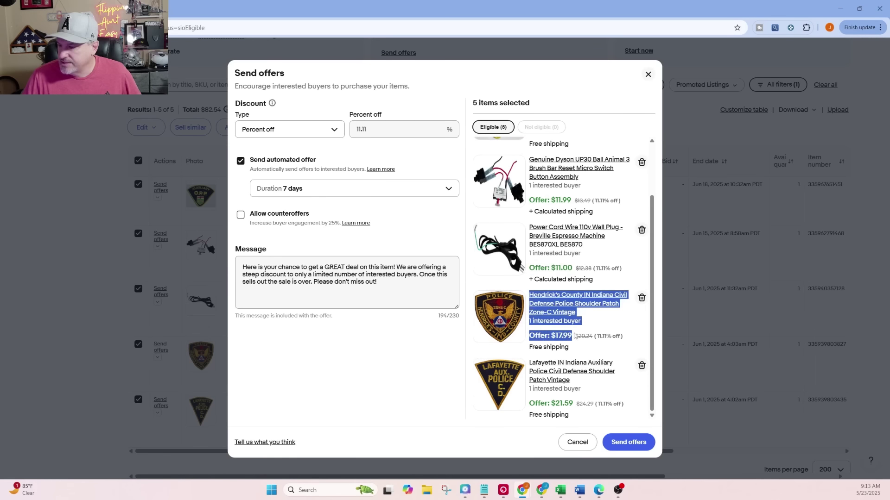
scroll(590, 341, "up", 3)
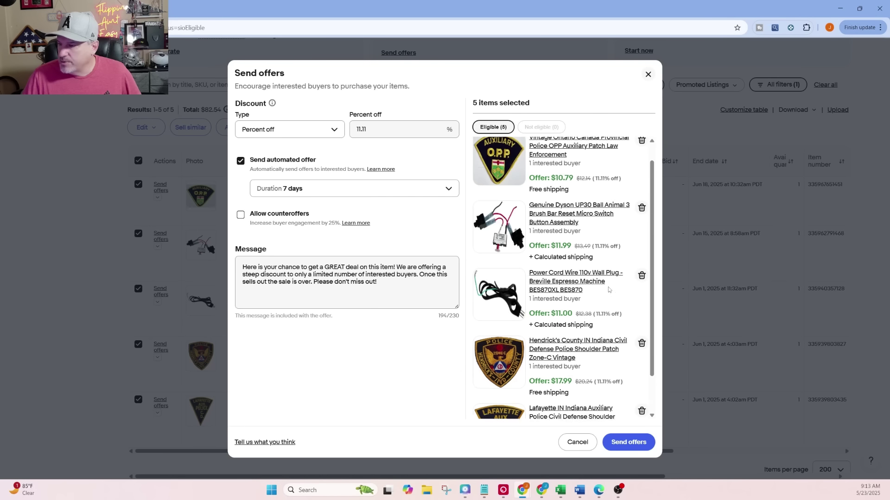
- Try a 10 percent discount on the selected items' offers, and set it back to 11.11 percent
double_click(366, 129)
type("10")
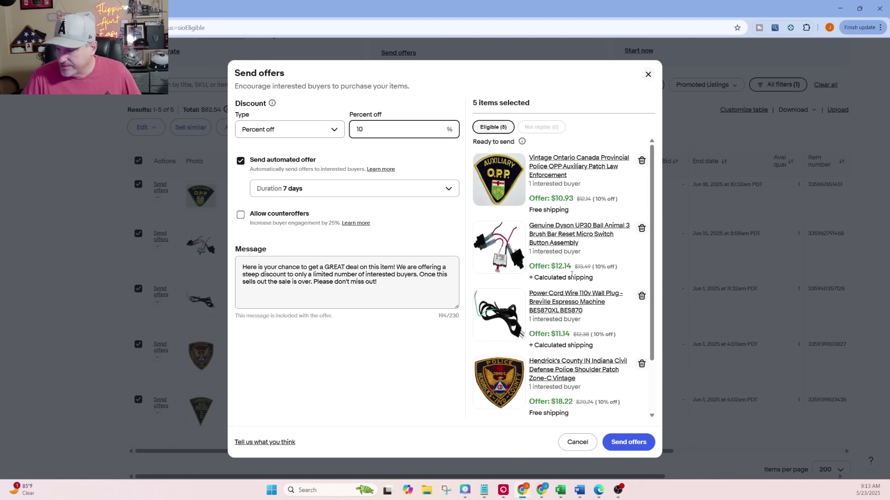
scroll(560, 277, "down", 1)
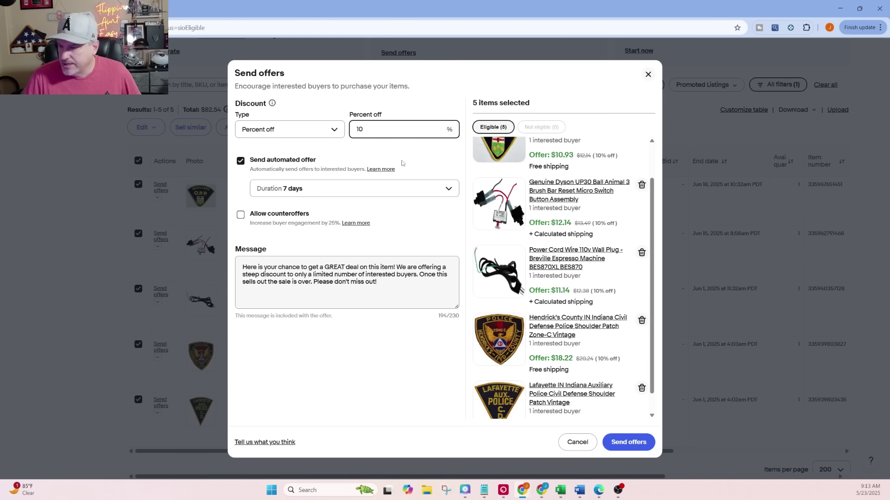
double_click(352, 130)
type("11.11")
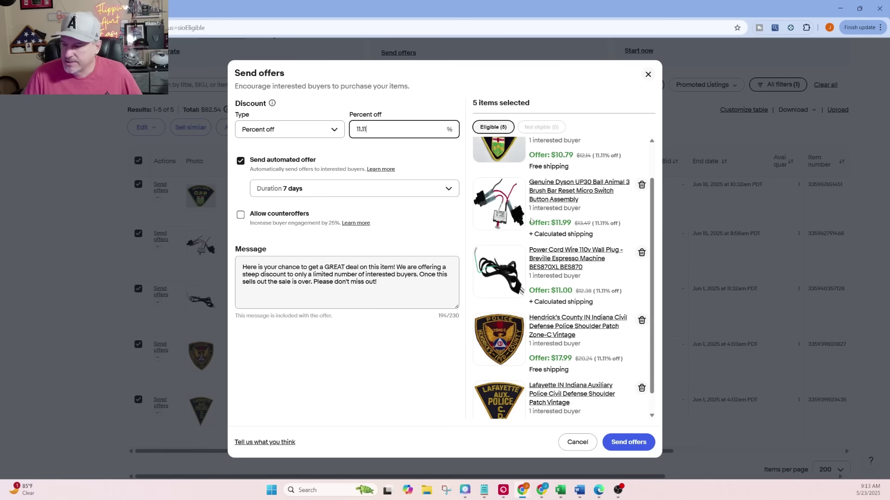
- Send the offers for the selected items to interested buyers and dismiss the notice about the new Offers page
right_click(619, 434)
left_click(621, 440)
left_click(621, 440)
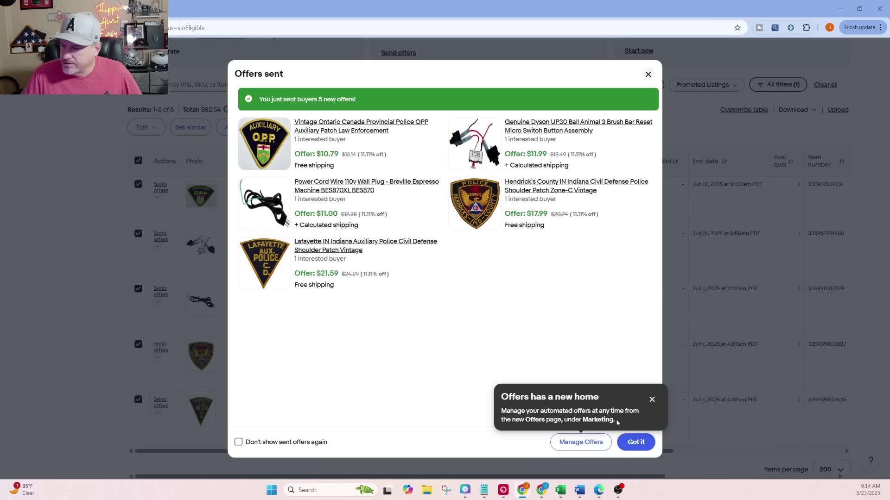
left_click(651, 400)
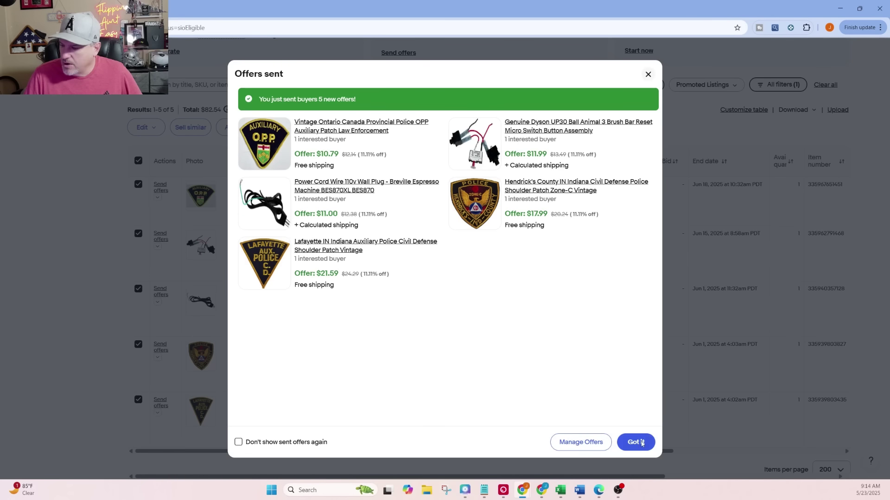